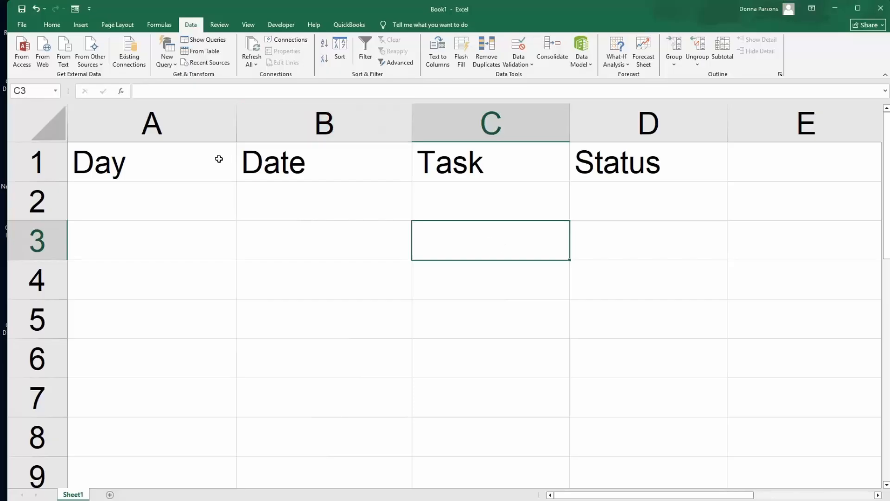
Step: Go through the Day, Date, Task and Status column headers in row 1
{"action": "left_click", "coordinate": [144, 166]}
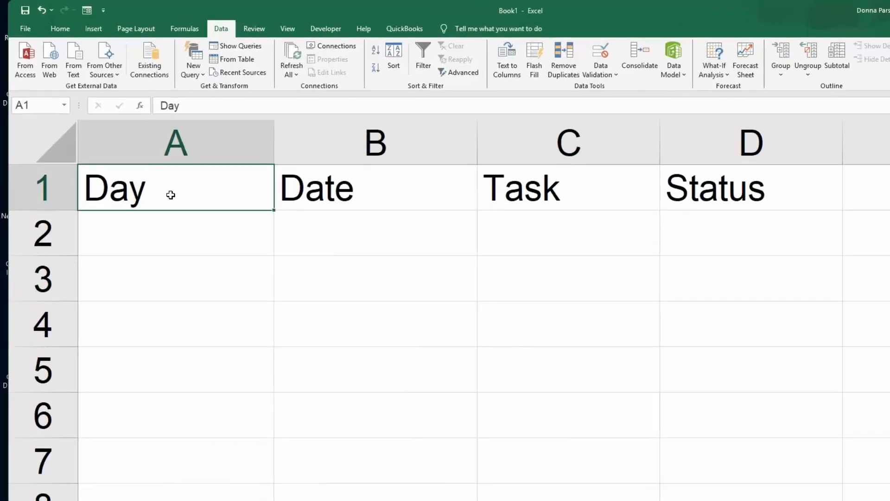
{"action": "left_click", "coordinate": [365, 183]}
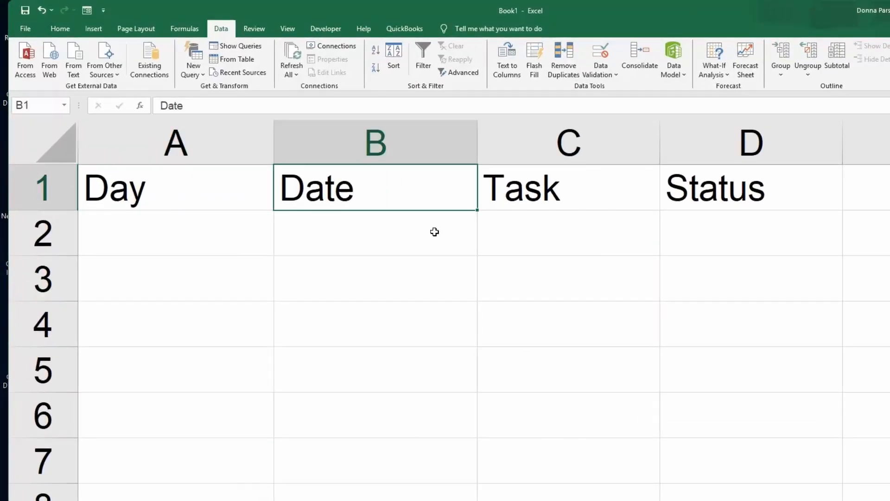
{"action": "left_click", "coordinate": [516, 206]}
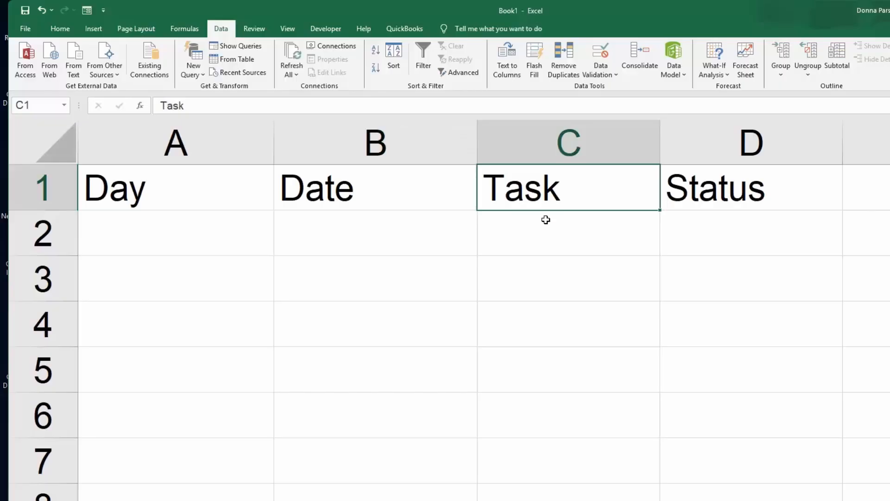
{"action": "left_click", "coordinate": [750, 213]}
{"action": "left_click", "coordinate": [743, 180]}
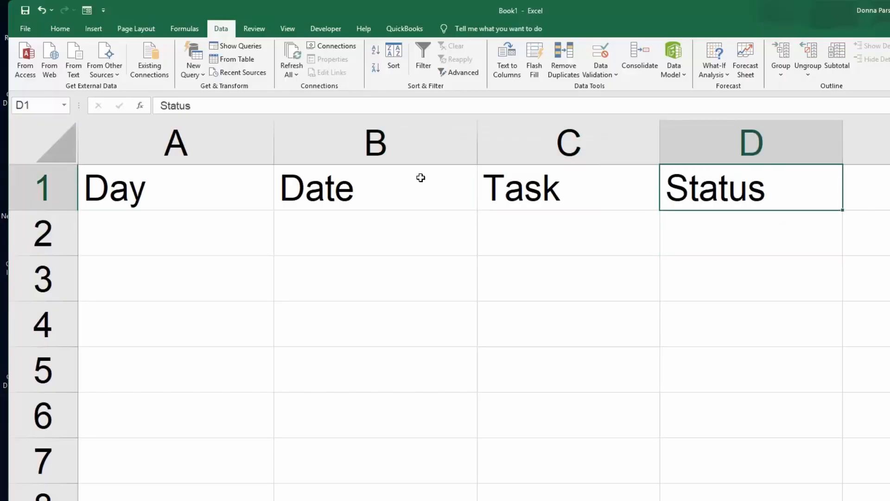
Step: Enter Monday in cell A2 as the first entry under the Day header
{"action": "left_click", "coordinate": [164, 242]}
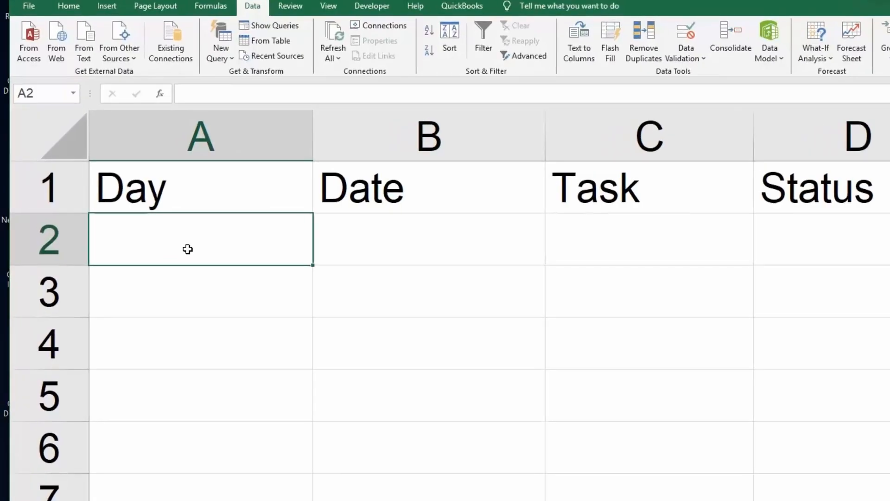
{"action": "type", "text": "Monday"}
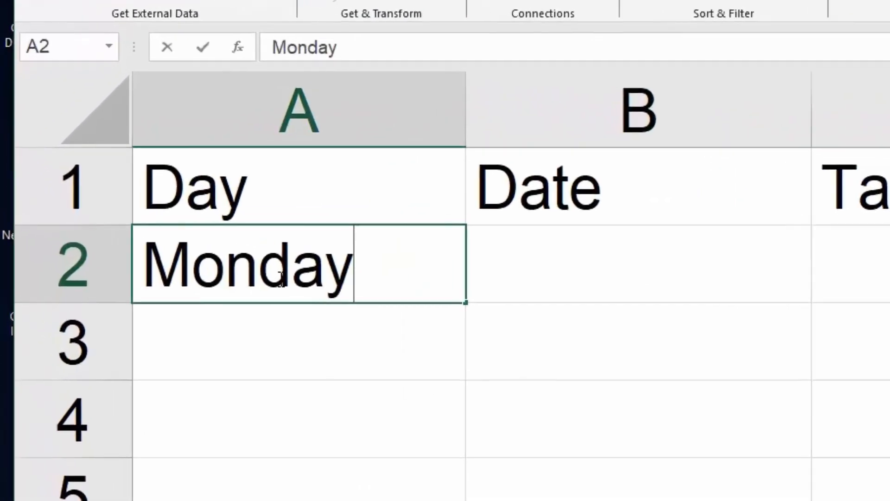
{"action": "key", "text": "Return"}
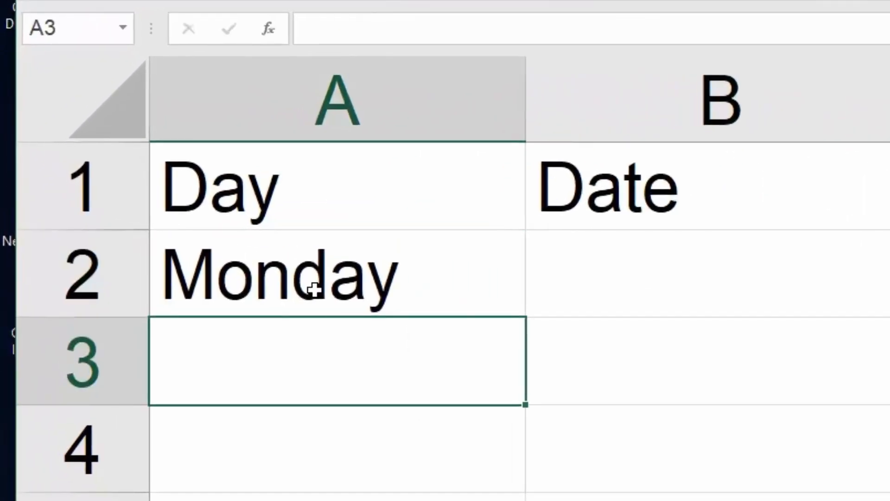
Step: Try filling the weekday series from Monday in A2 down through A8, and undo the fill
{"action": "left_click", "coordinate": [352, 277]}
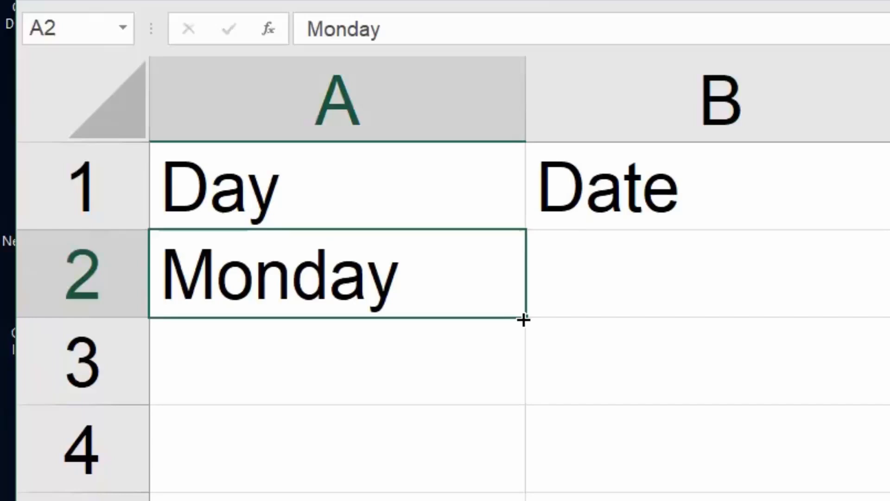
{"action": "left_click_drag", "start_coordinate": [524, 319], "coordinate": [517, 399]}
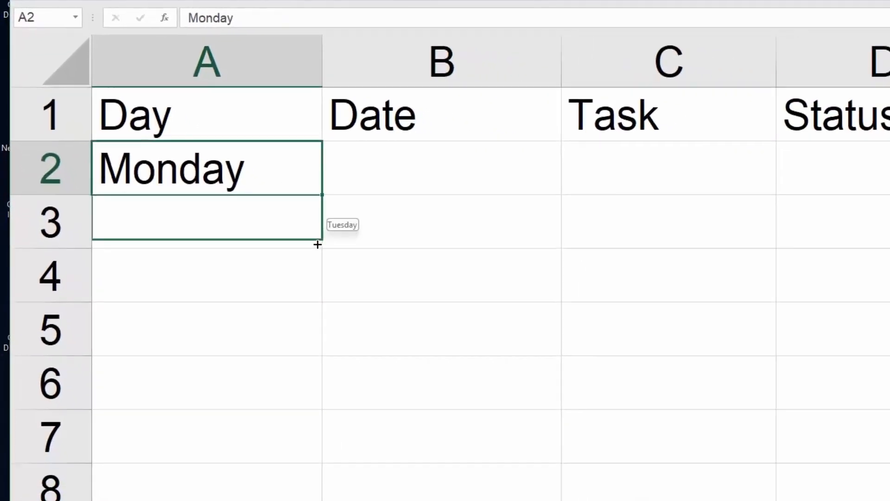
{"action": "mouse_move", "coordinate": [318, 245]}
{"action": "left_mouse_down"}
{"action": "mouse_move", "coordinate": [288, 500]}
{"action": "mouse_move", "coordinate": [274, 480]}
{"action": "left_mouse_up"}
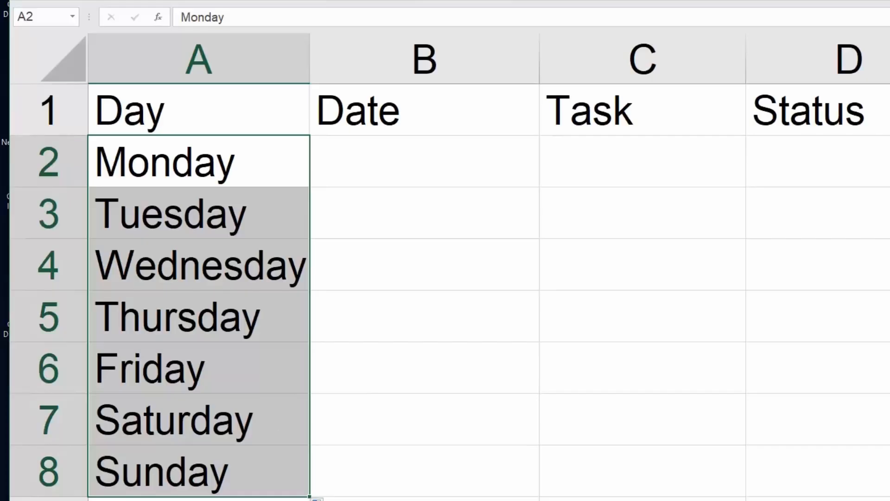
{"action": "key", "text": "ctrl+z"}
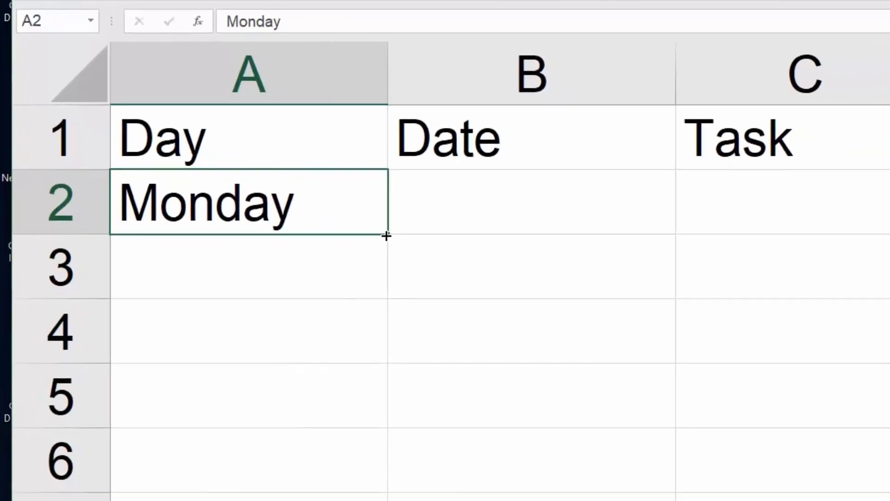
Step: Fill the weekday series from Monday in A2 down to Sunday in A8
{"action": "left_click_drag", "start_coordinate": [386, 236], "coordinate": [283, 479]}
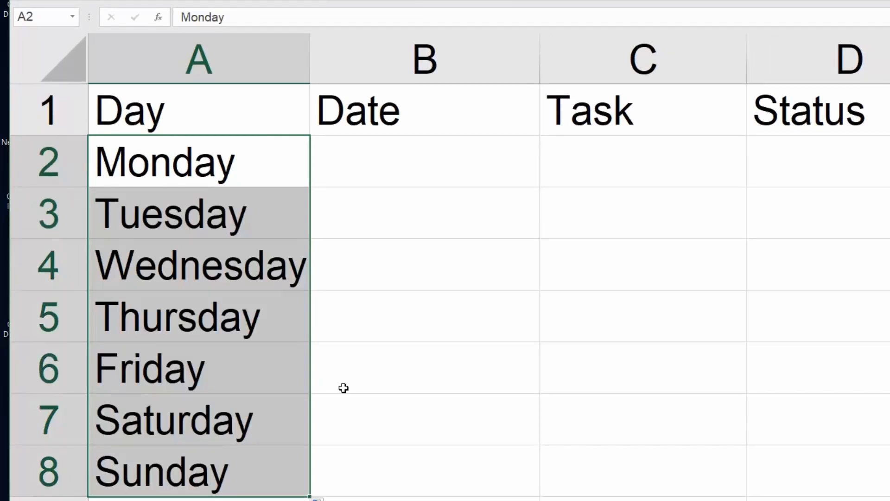
Step: Enter the date 11/24/25 in cell B2 beside Monday
{"action": "left_click", "coordinate": [368, 167]}
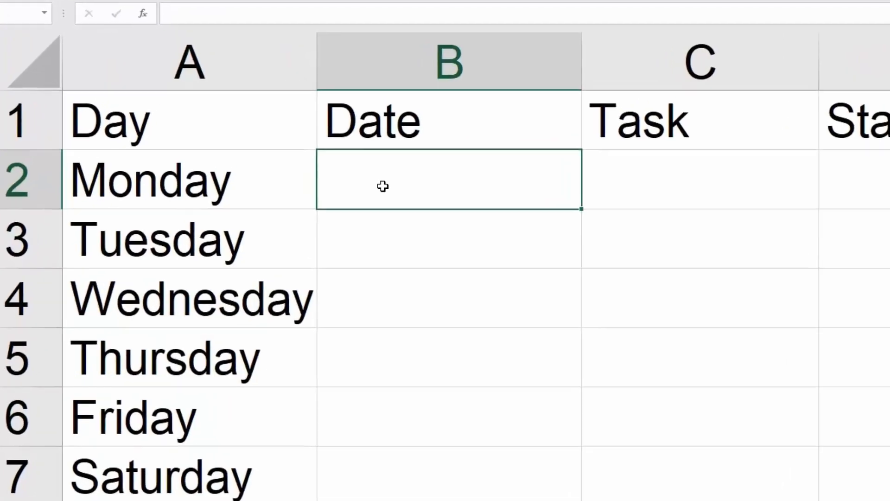
{"action": "type", "text": "11"}
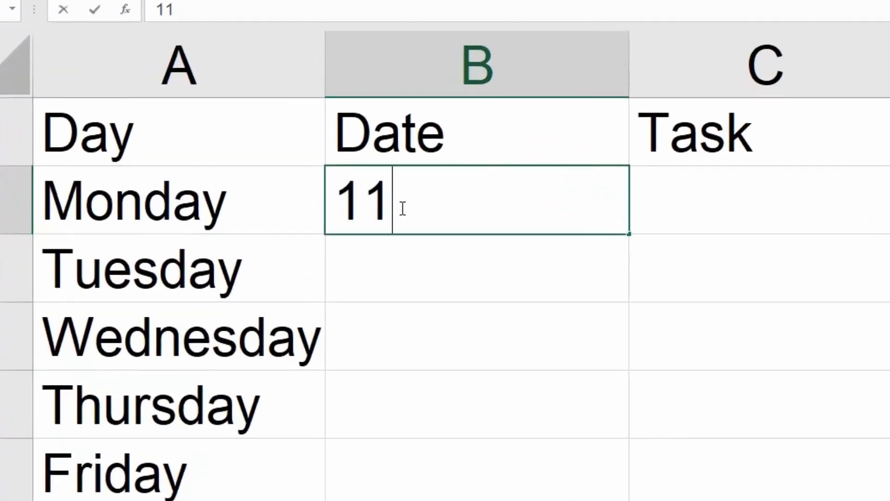
{"action": "type", "text": "/24"}
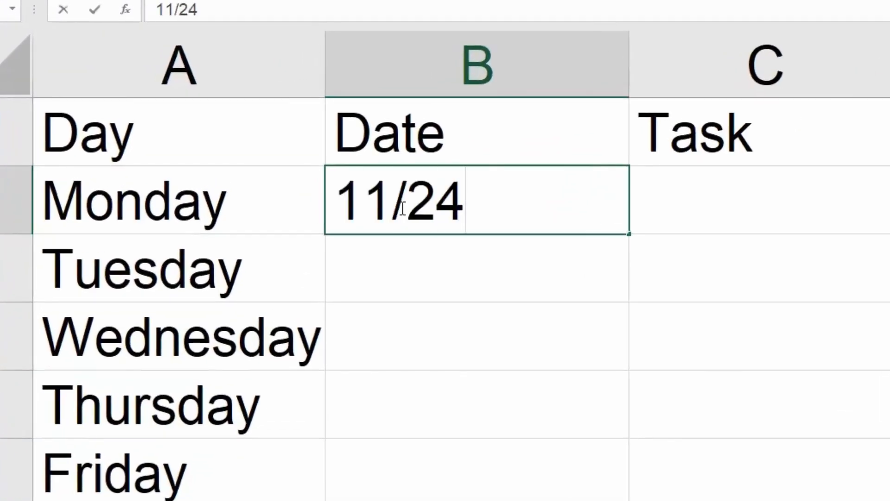
{"action": "type", "text": "/2025"}
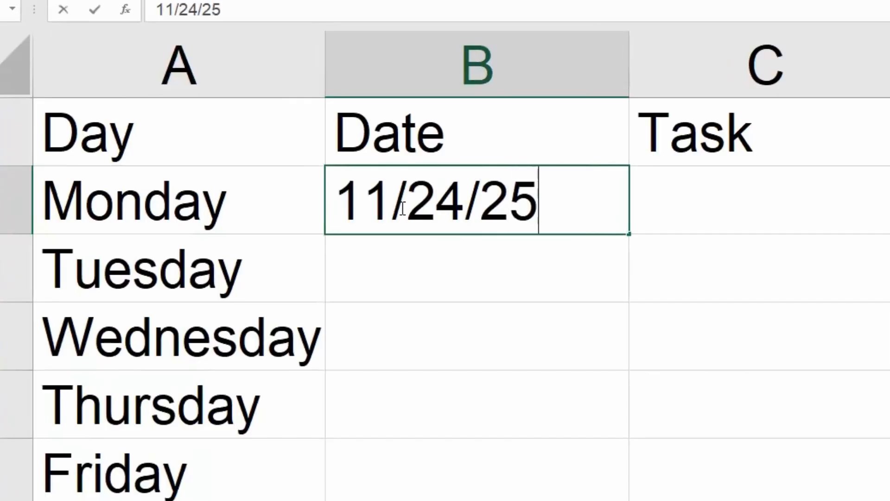
{"action": "key", "text": "Return"}
Step: Fill the date series from B2 down to B8, so that Sunday gets 11/30/2025
{"action": "left_click", "coordinate": [452, 199]}
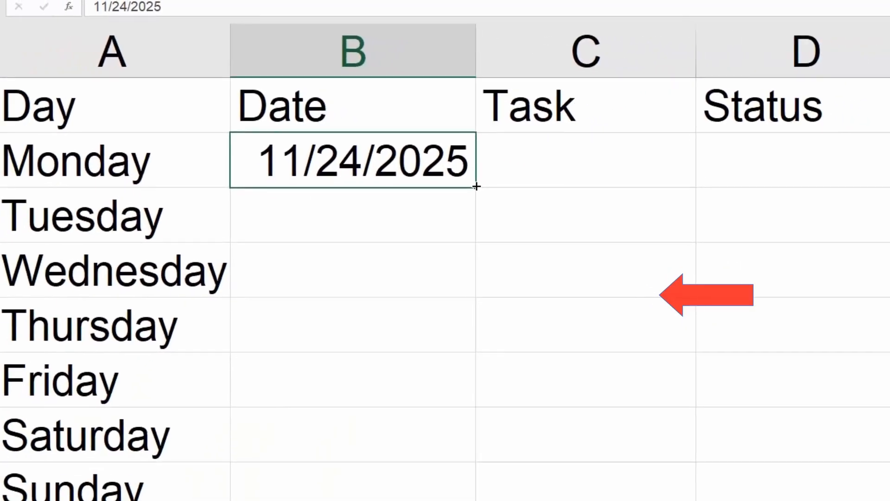
{"action": "left_click_drag", "start_coordinate": [500, 205], "coordinate": [500, 320]}
{"action": "left_click_drag", "start_coordinate": [464, 277], "coordinate": [456, 473]}
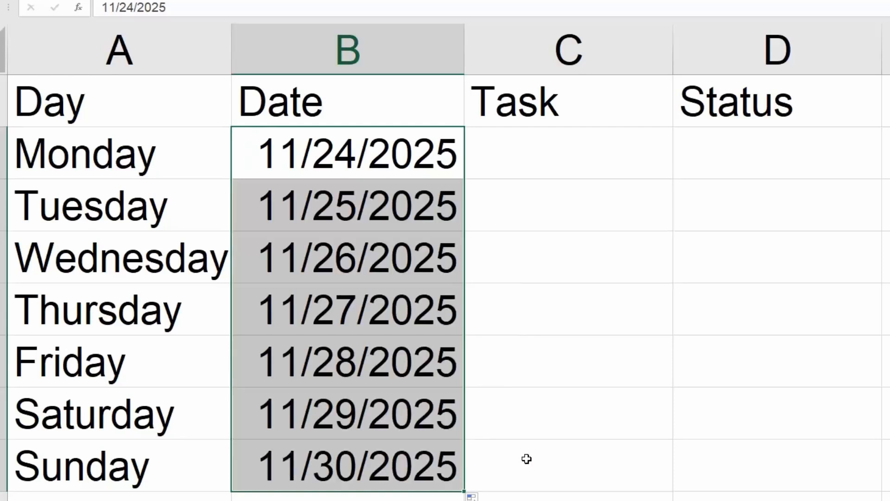
Step: Enter the task "oil change" in cell C2 for Monday
{"action": "left_click", "coordinate": [555, 148]}
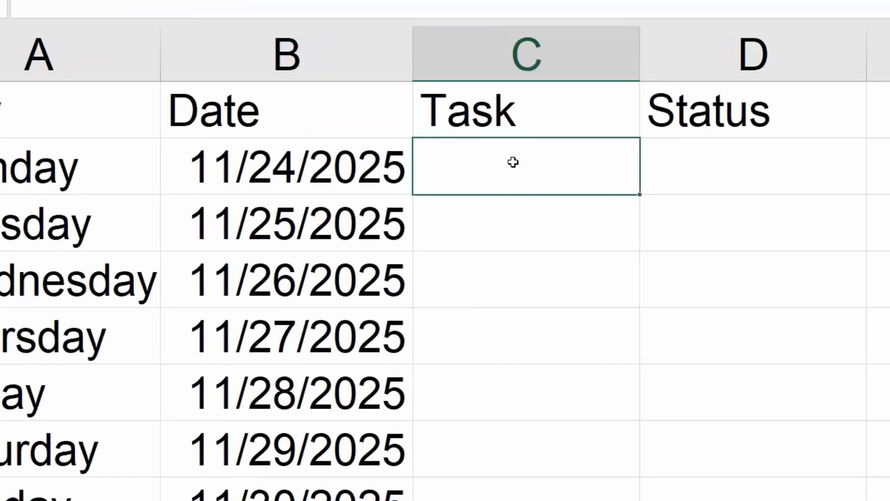
{"action": "type", "text": "oik"}
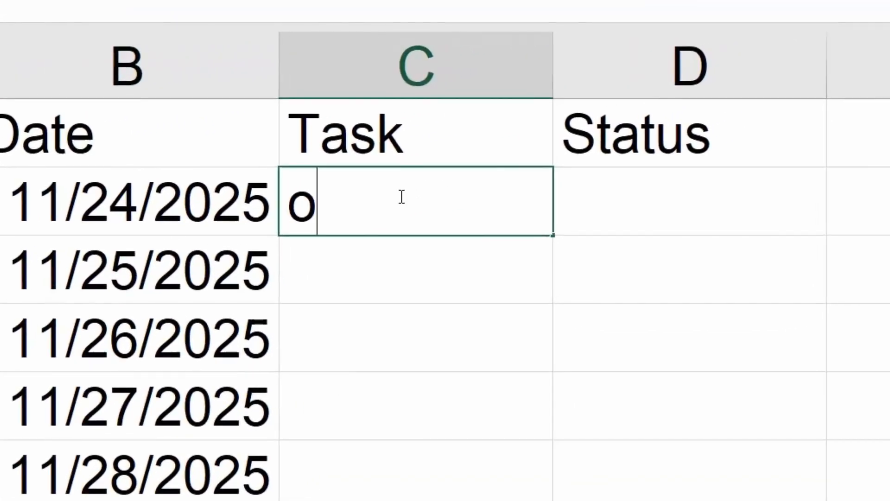
{"action": "key", "text": "BackSpace"}
{"action": "type", "text": "l "}
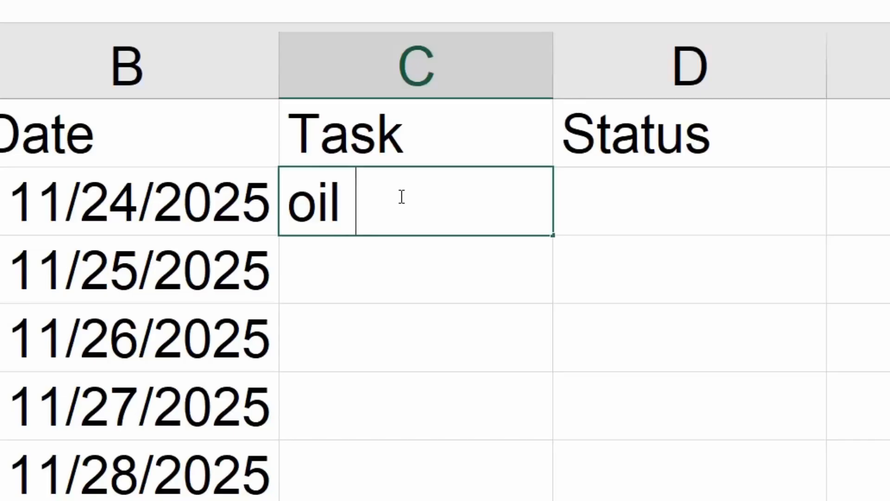
{"action": "type", "text": "change"}
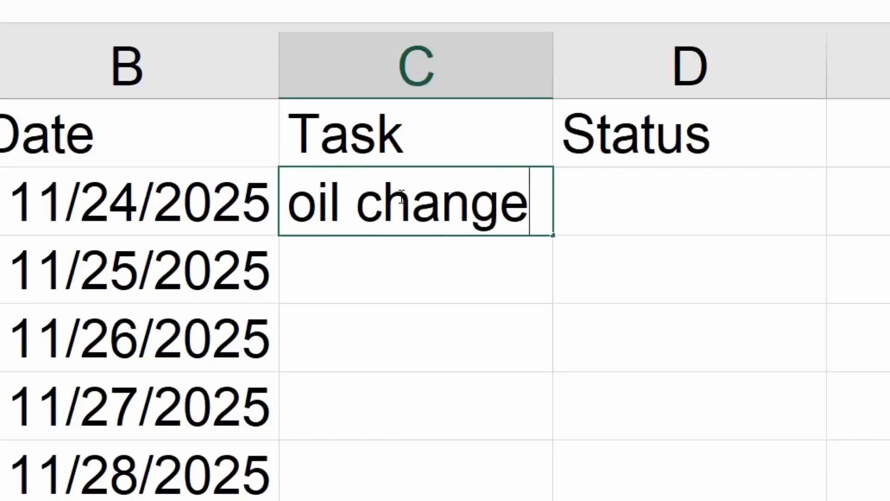
Step: Check the dropdown choices offered in the Status column for cells D2 and D3
{"action": "left_click", "coordinate": [662, 195]}
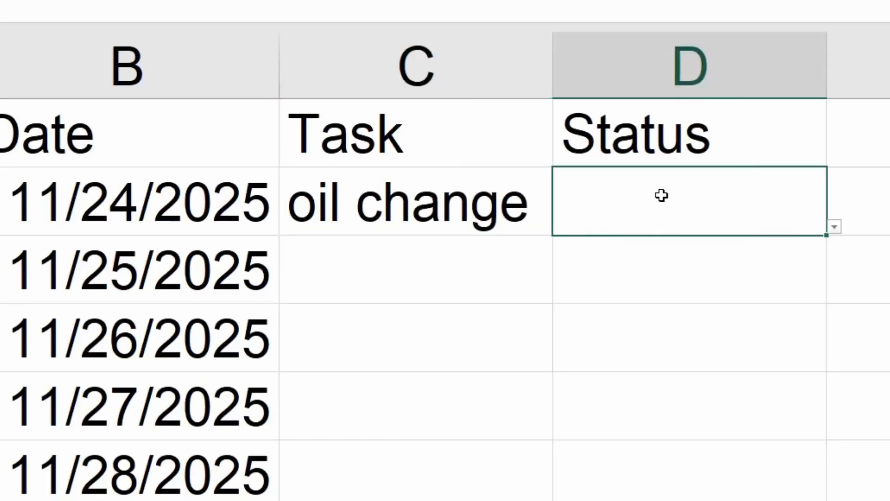
{"action": "left_click", "coordinate": [835, 226]}
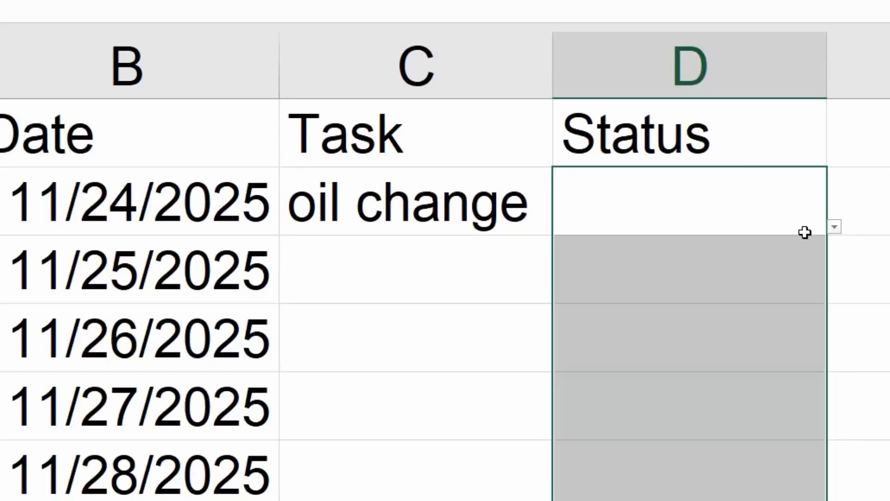
{"action": "left_click", "coordinate": [835, 228]}
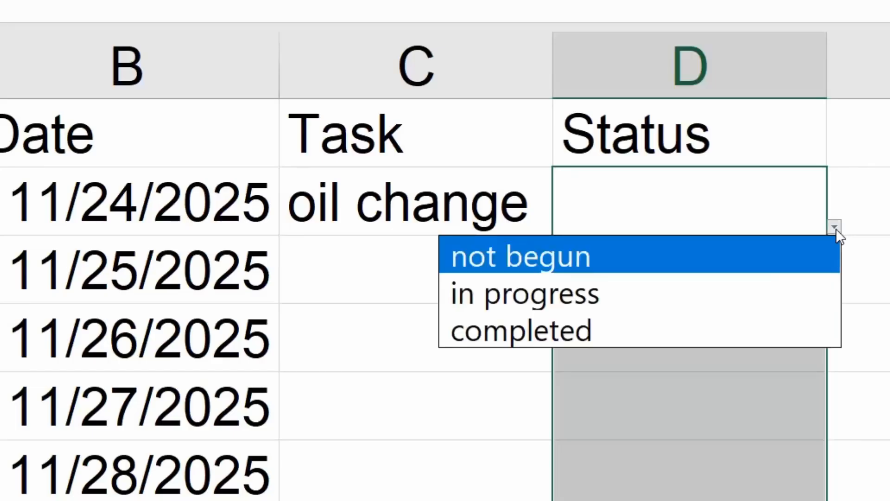
{"action": "left_click", "coordinate": [836, 227]}
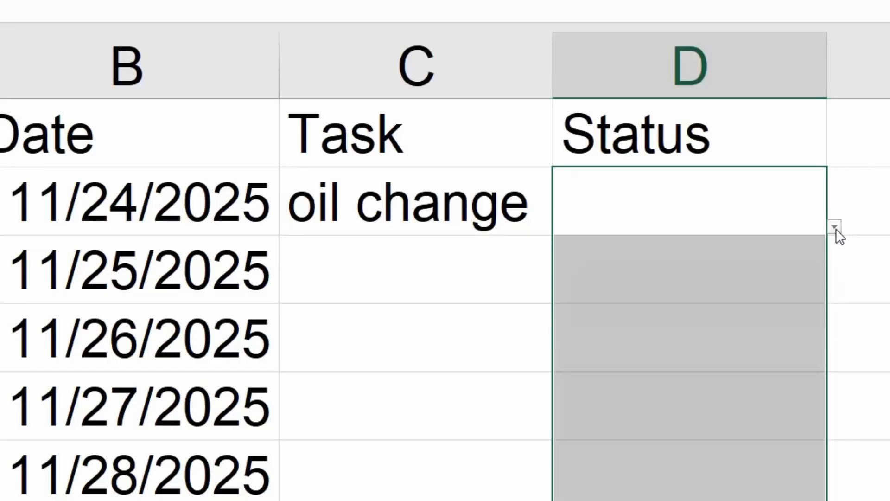
{"action": "left_click", "coordinate": [753, 265]}
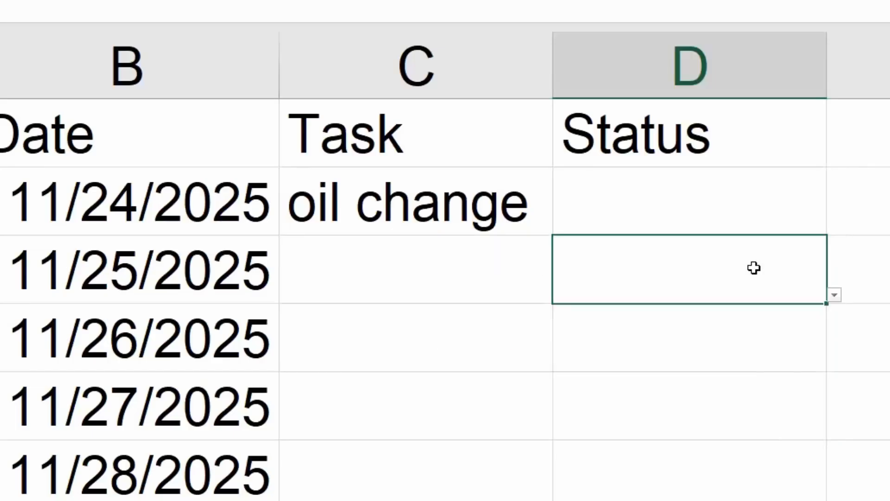
{"action": "left_click", "coordinate": [833, 295]}
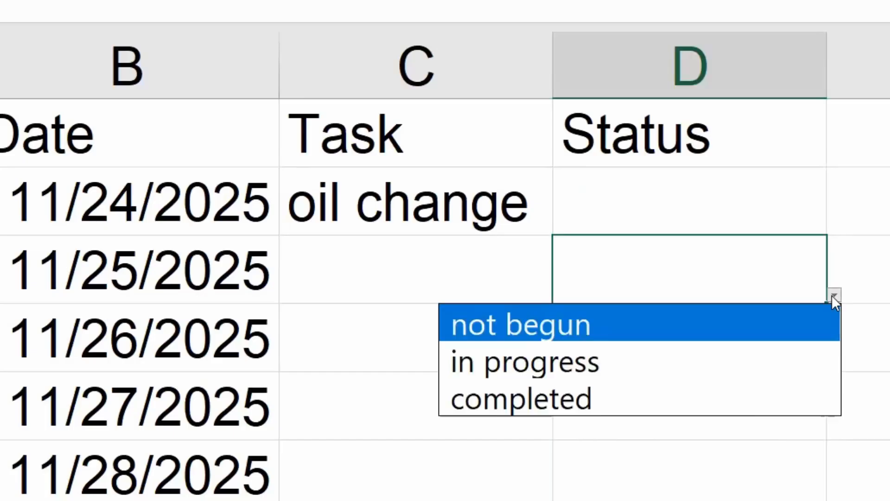
Step: Apply data validation to cell D2 that allows a List with the source "not begun, in progress, completed"
{"action": "left_click", "coordinate": [764, 197]}
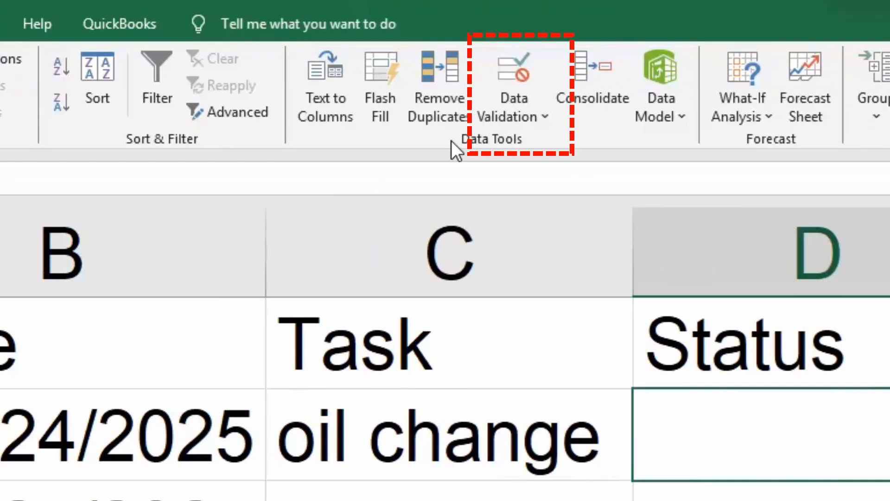
{"action": "left_click", "coordinate": [526, 114]}
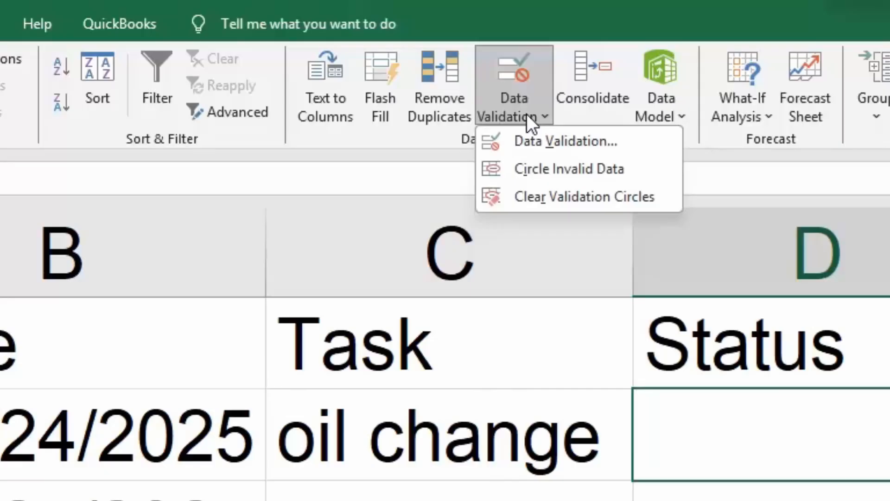
{"action": "left_click", "coordinate": [546, 140]}
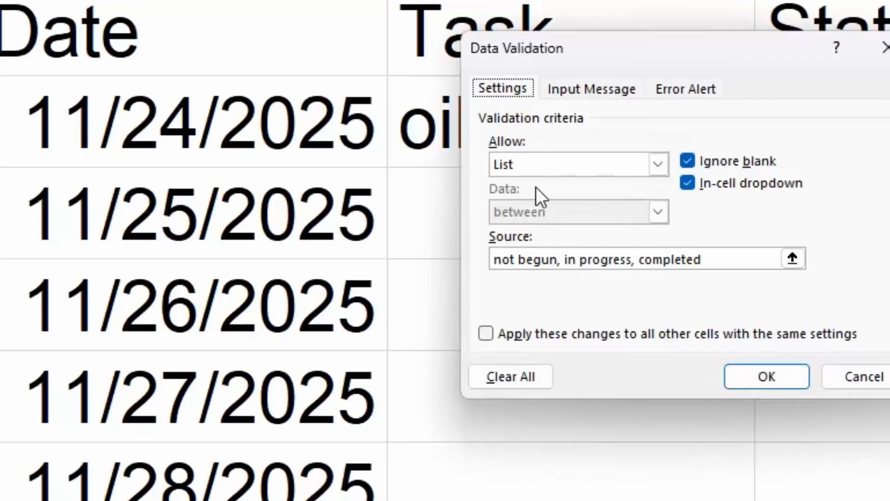
{"action": "left_click", "coordinate": [661, 166]}
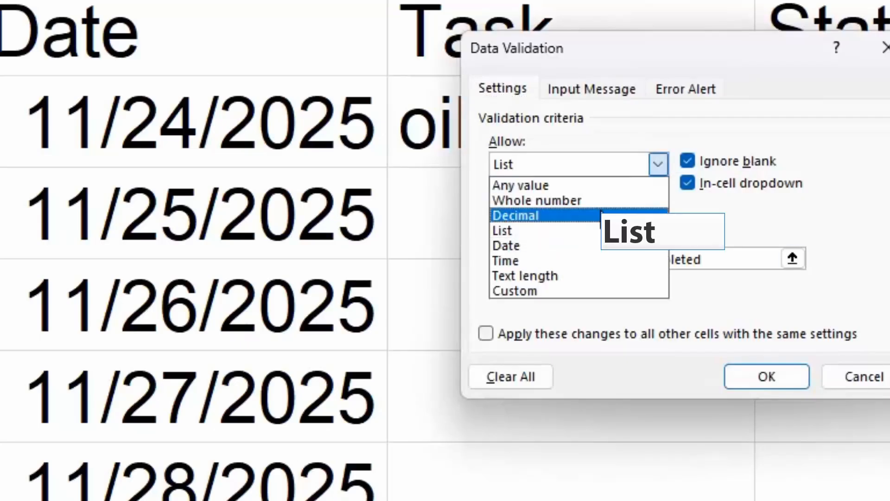
{"action": "left_click", "coordinate": [570, 228]}
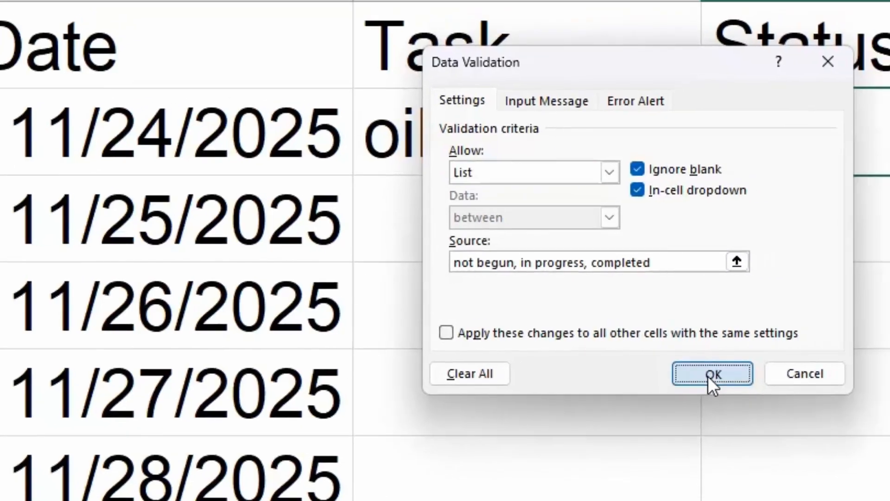
{"action": "left_click", "coordinate": [767, 378]}
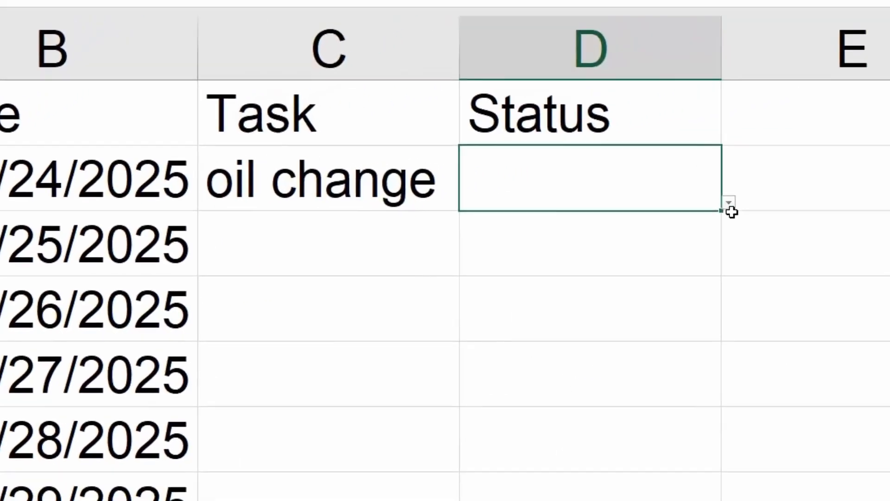
Step: Set the status of the oil change task in cell D2 to "completed" using its dropdown choices
{"action": "left_click", "coordinate": [726, 217]}
{"action": "left_click", "coordinate": [695, 194]}
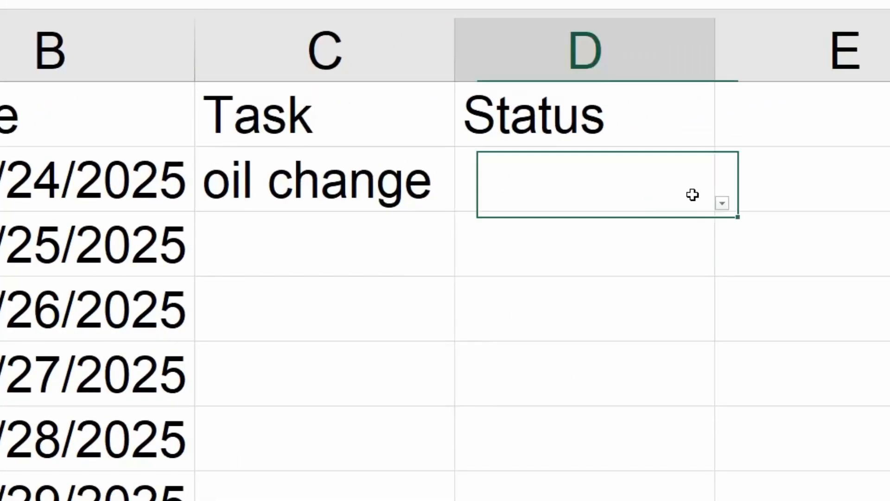
{"action": "left_click", "coordinate": [724, 204]}
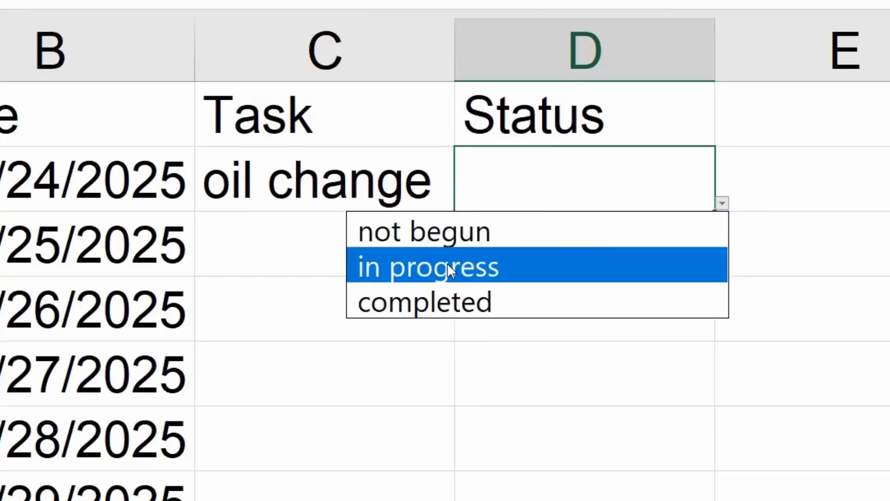
{"action": "left_click", "coordinate": [441, 296]}
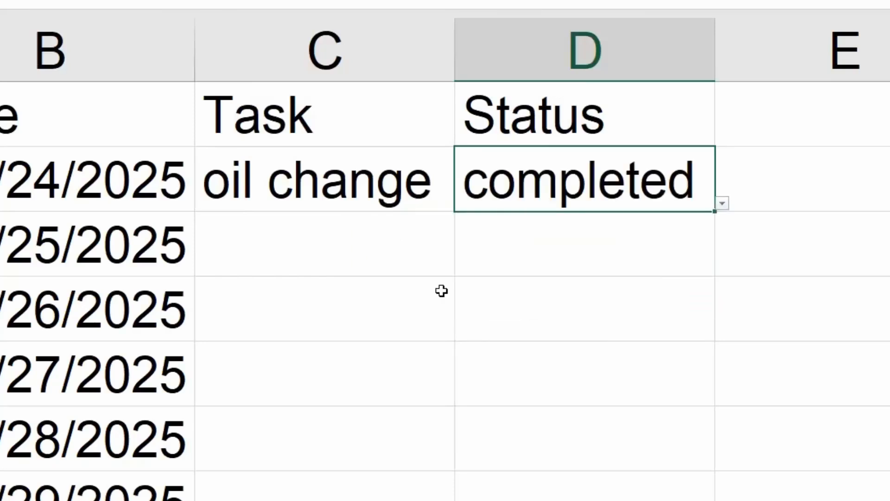
Step: Enter the task "bank" in cell C3 and set its status in D3 to "in progress"
{"action": "left_click", "coordinate": [361, 259]}
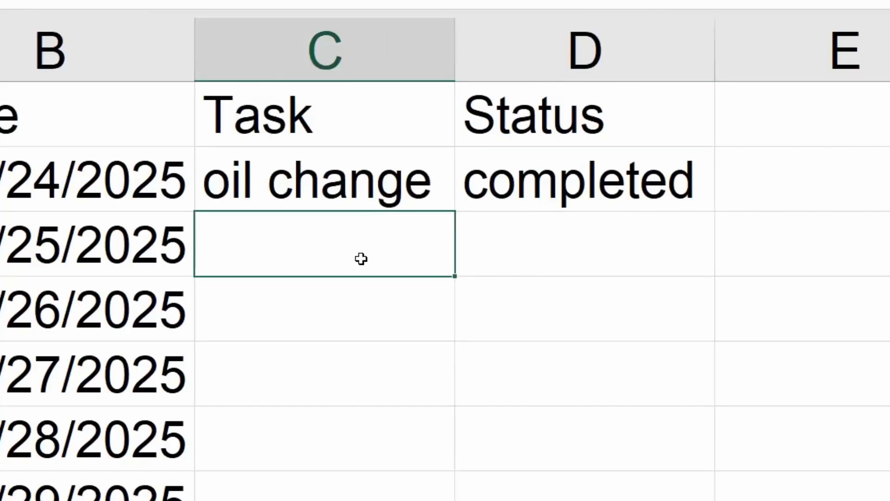
{"action": "type", "text": "bank"}
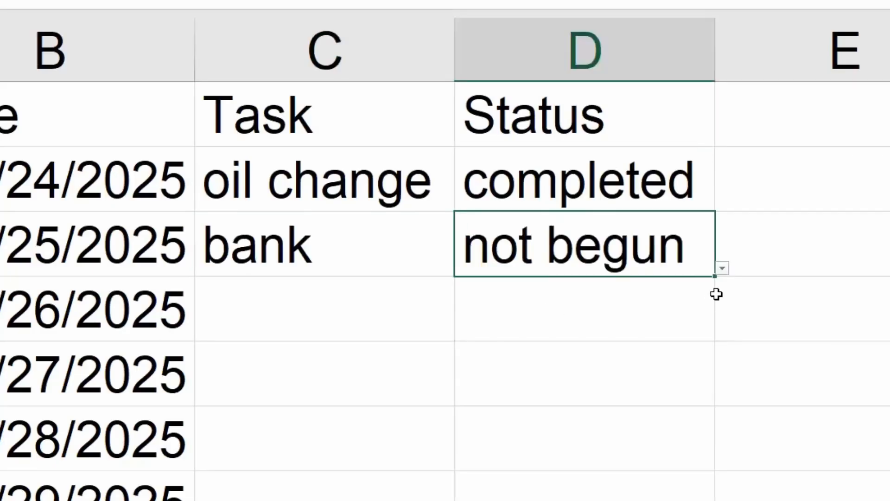
{"action": "left_click", "coordinate": [724, 270]}
{"action": "left_click", "coordinate": [561, 330]}
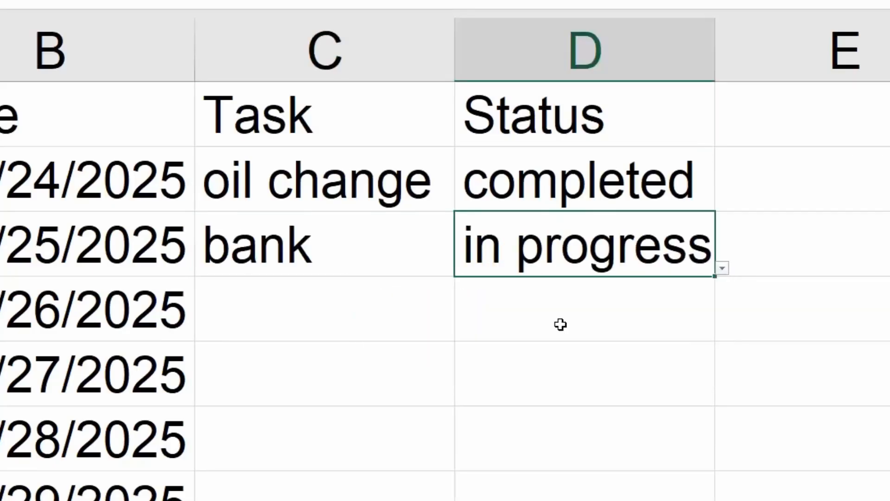
Step: Change the status of the bank task in cell D3 to "completed"
{"action": "left_click", "coordinate": [722, 279]}
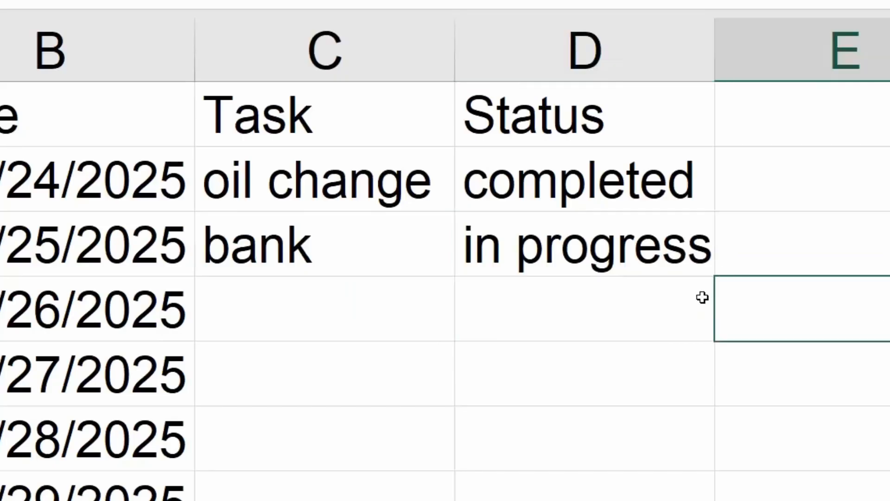
{"action": "left_click", "coordinate": [704, 261]}
{"action": "left_click", "coordinate": [724, 270]}
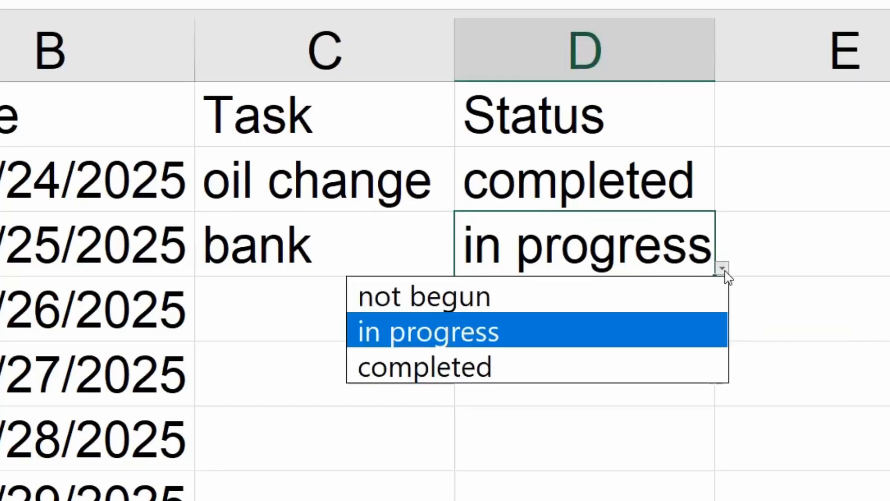
{"action": "left_click", "coordinate": [597, 357]}
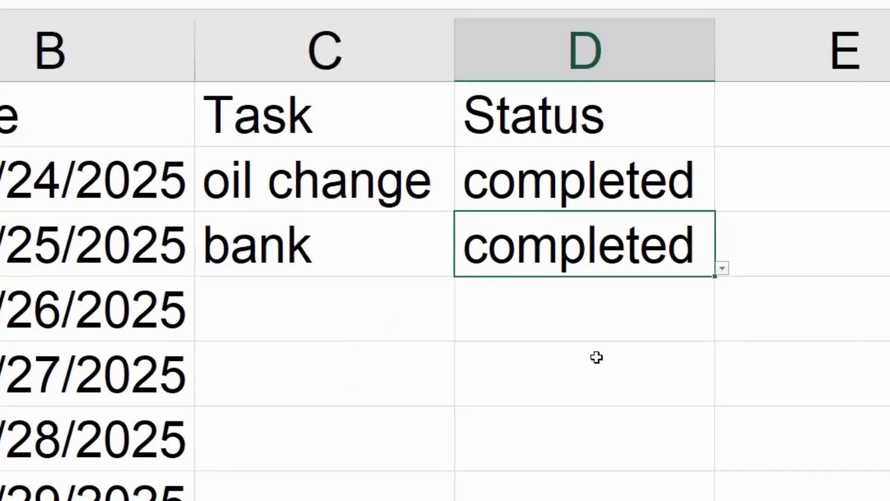
Step: Open the status choices for the bank task in cell D3
{"action": "left_click", "coordinate": [723, 269]}
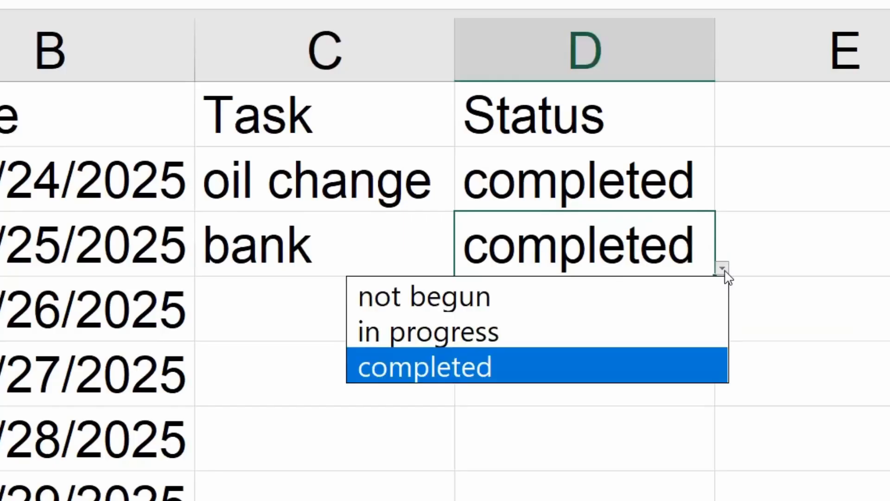